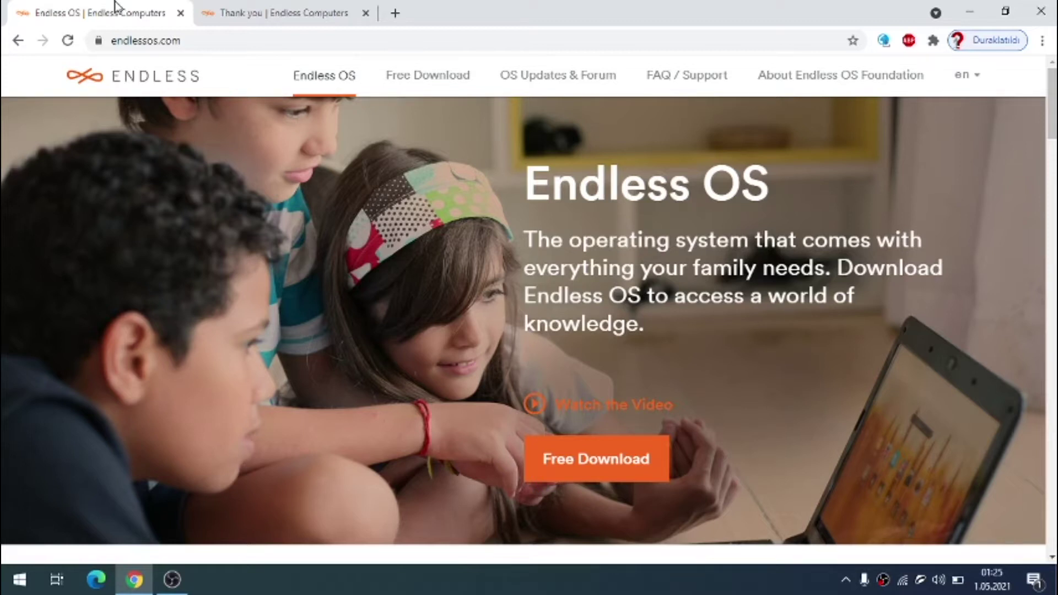
Restart the Endless OS installer download from the thank-you page and launch the downloaded endless-installer (1).exe with its window in clear view.
click(274, 7)
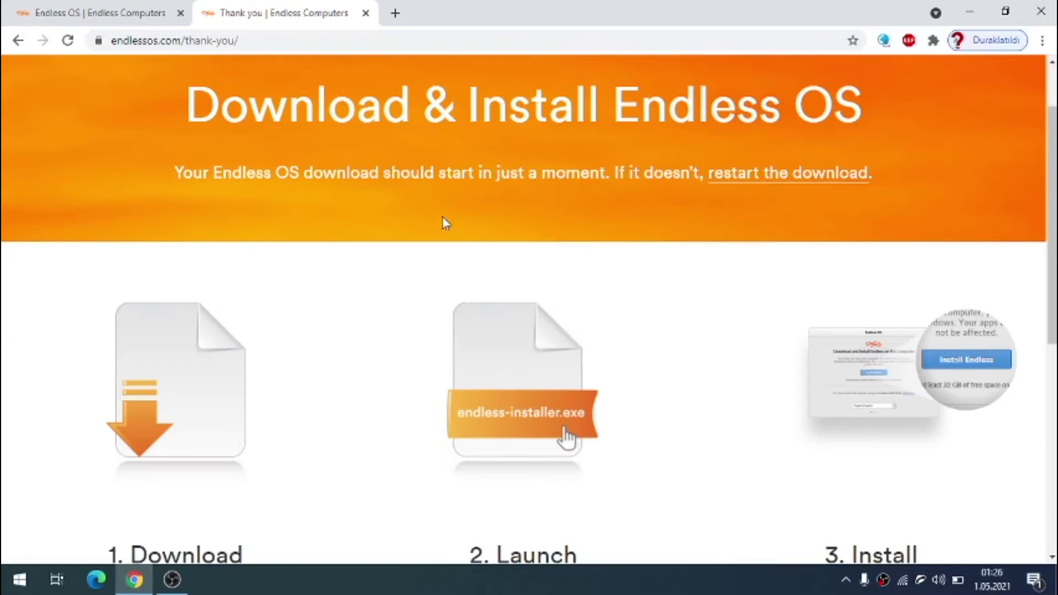
click(777, 175)
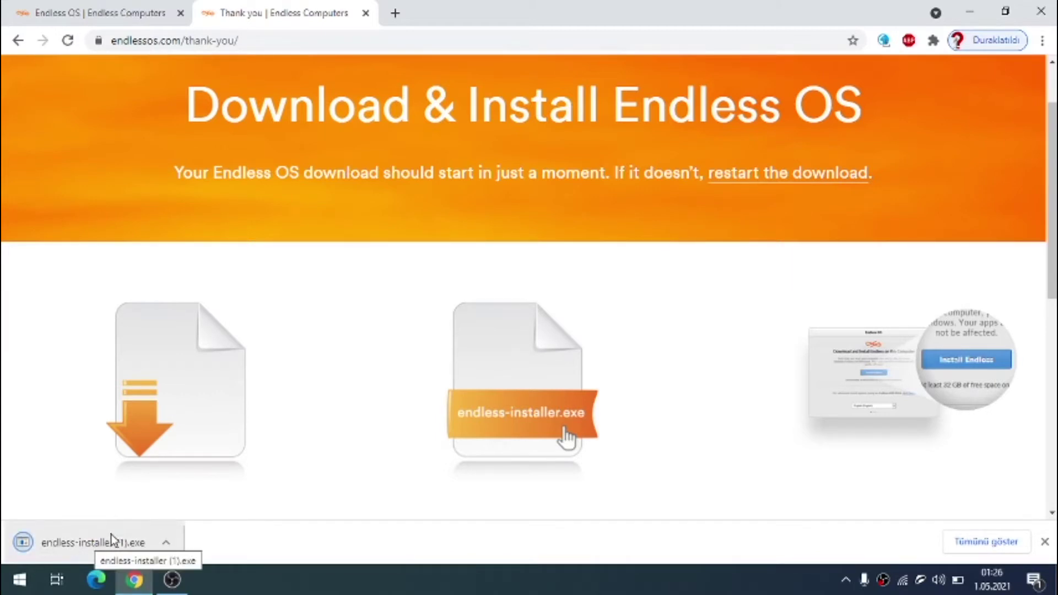
click(111, 540)
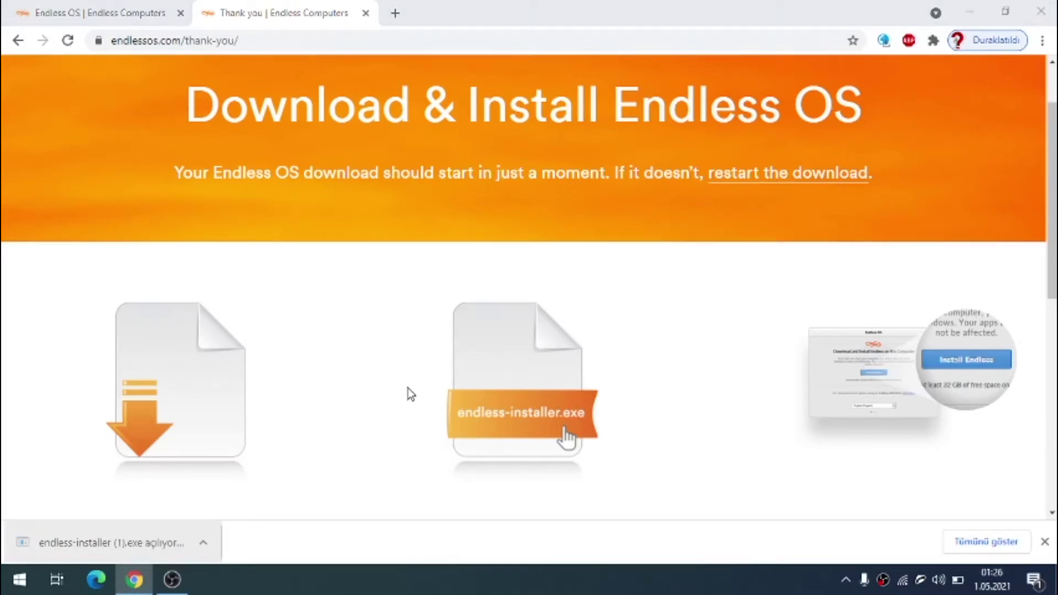
click(970, 11)
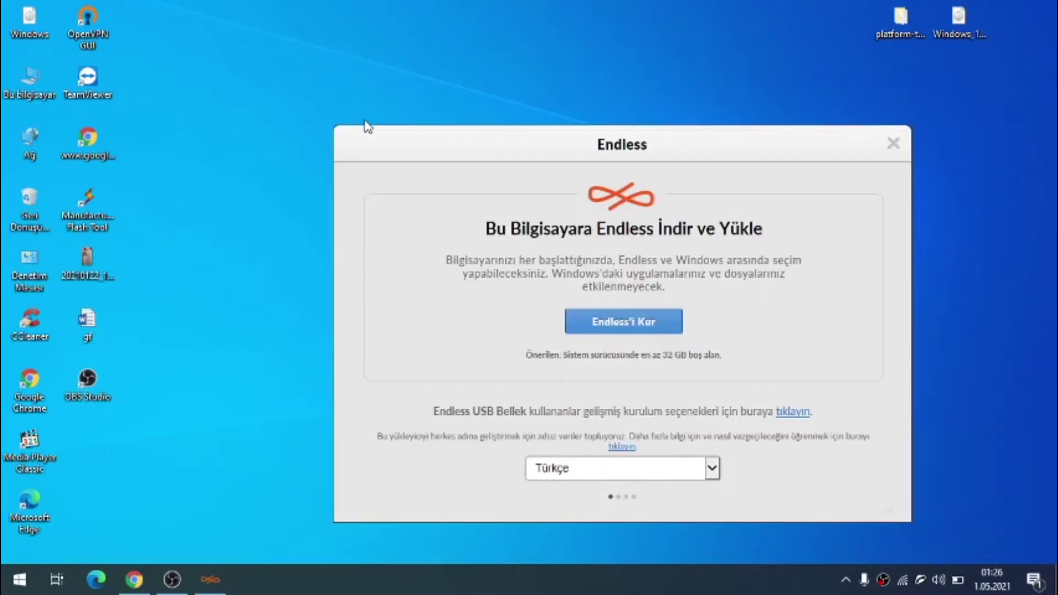
drag(402, 144, 302, 104)
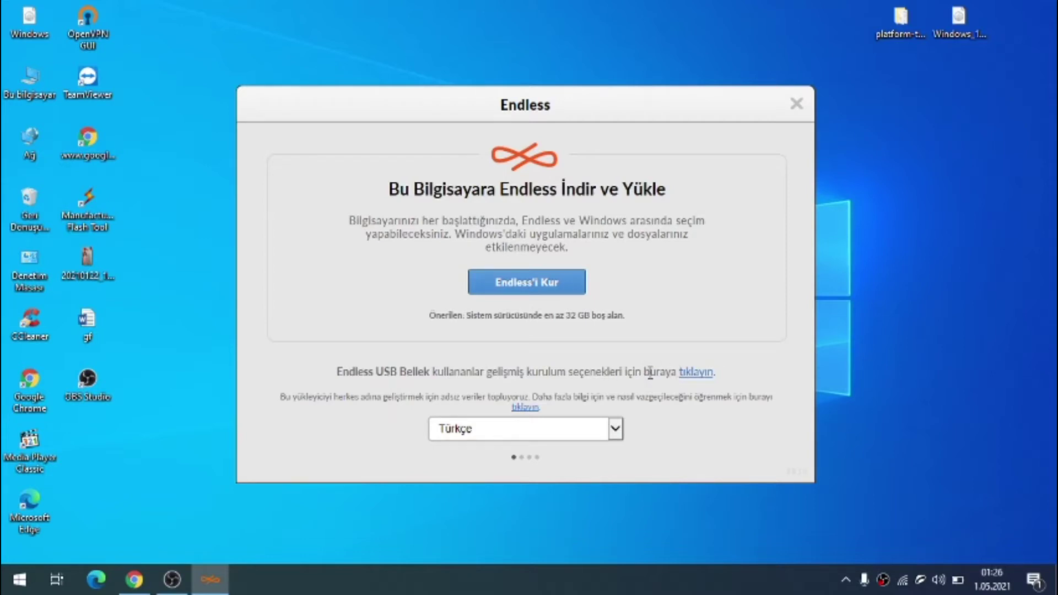
Set up an Endless USB stick with the Endless OS Temel version on the NO_LABEL (E:) drive, accepting that its files are erased.
click(694, 374)
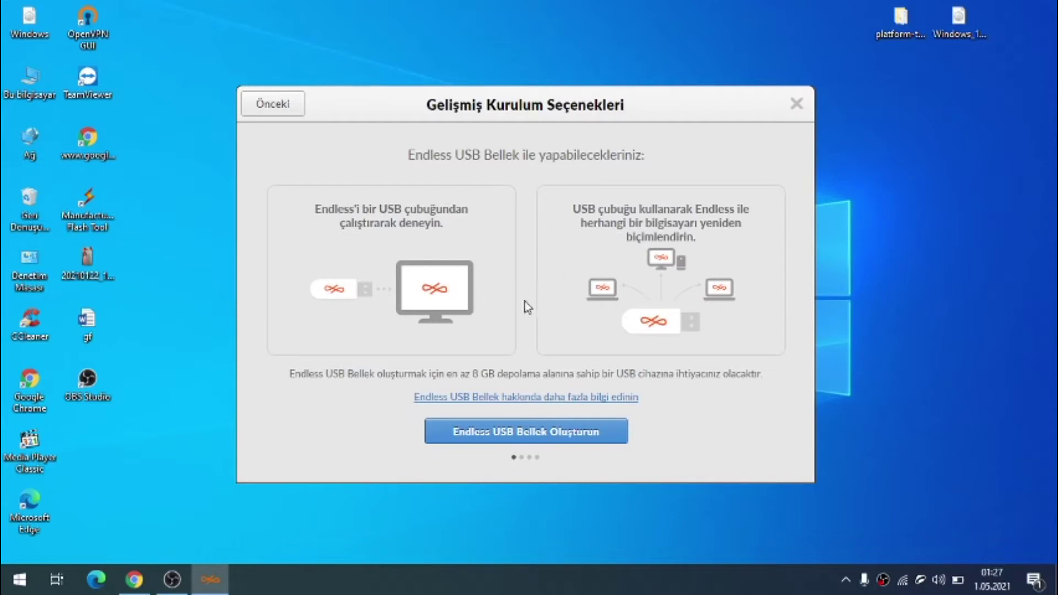
click(490, 435)
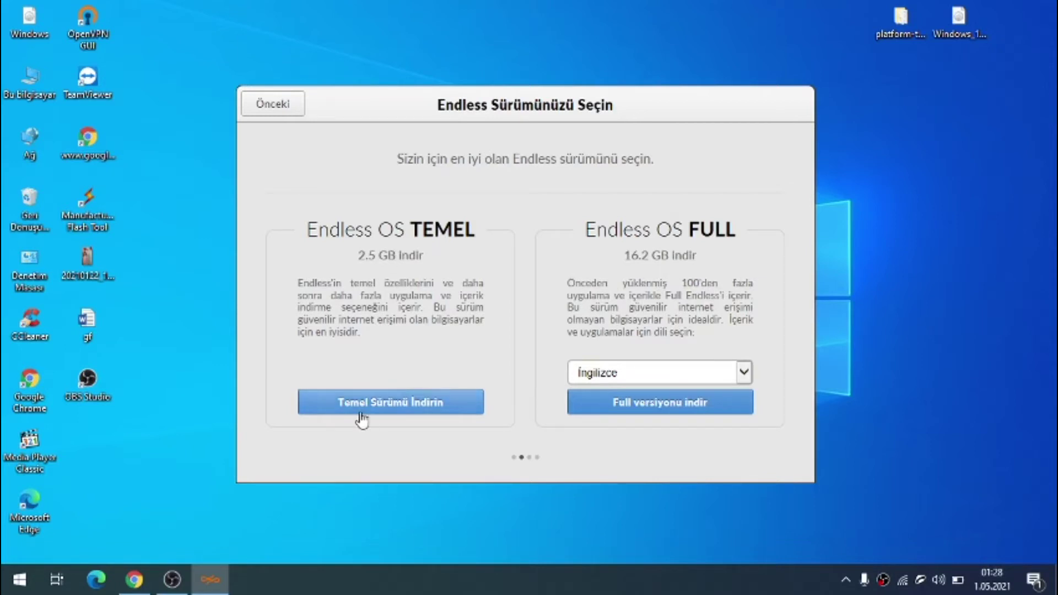
click(399, 416)
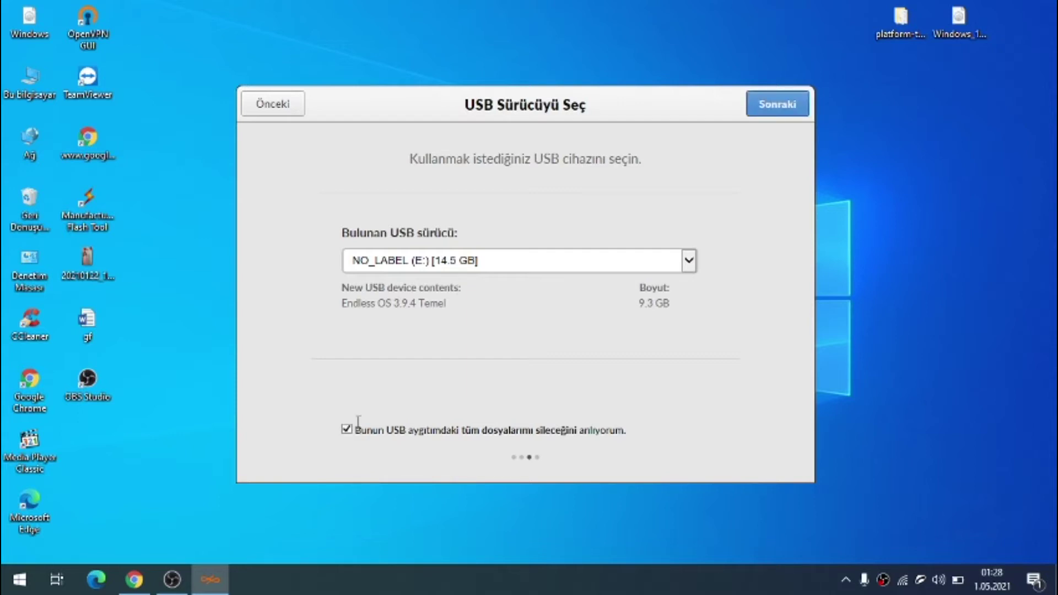
click(782, 112)
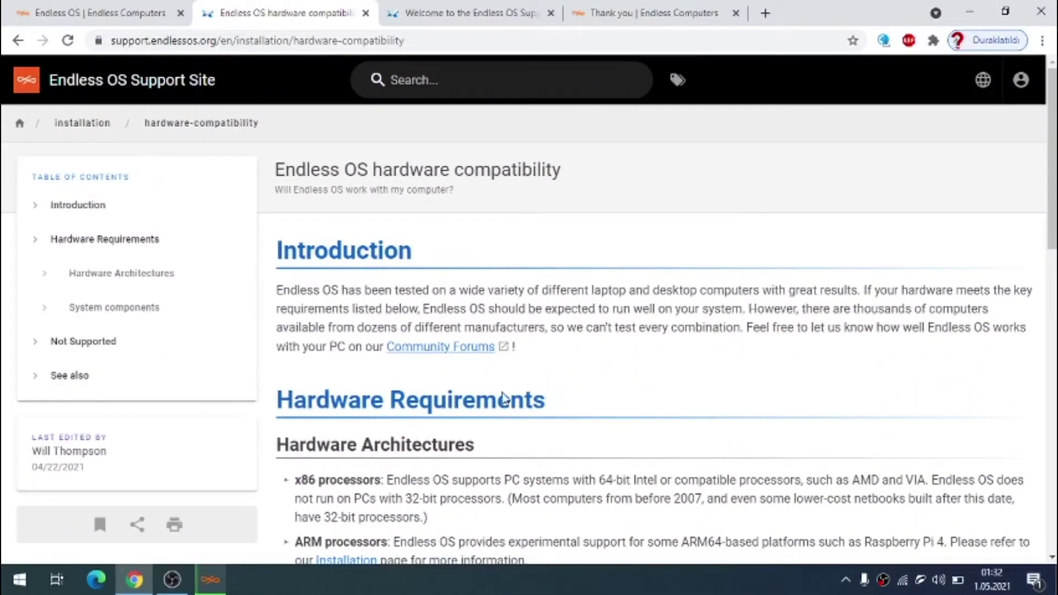
Look over the Endless OS home page and the installation topics on the support site's welcome page in the browser.
click(210, 579)
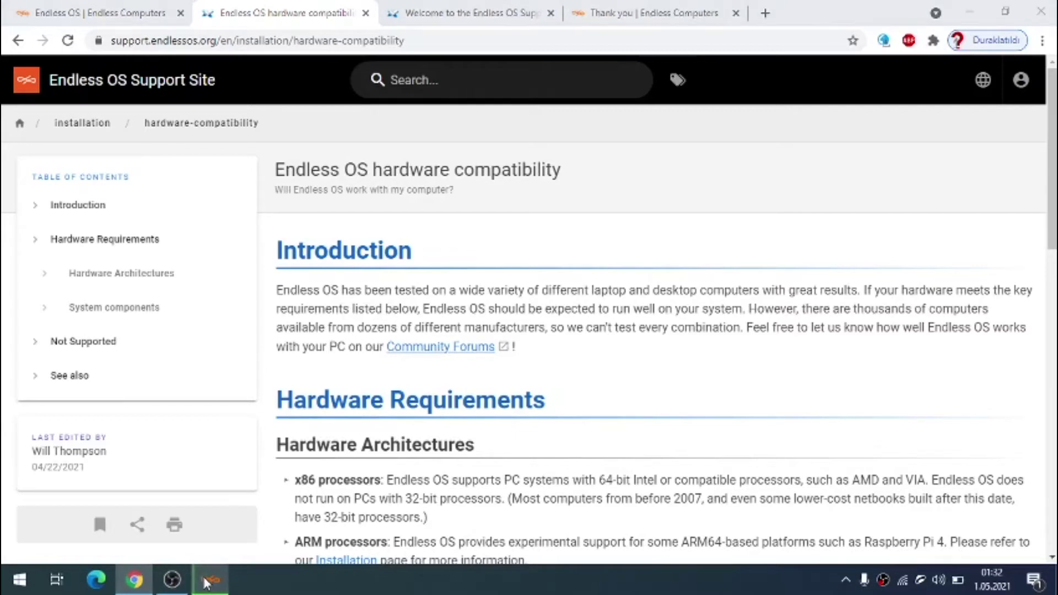
click(945, 201)
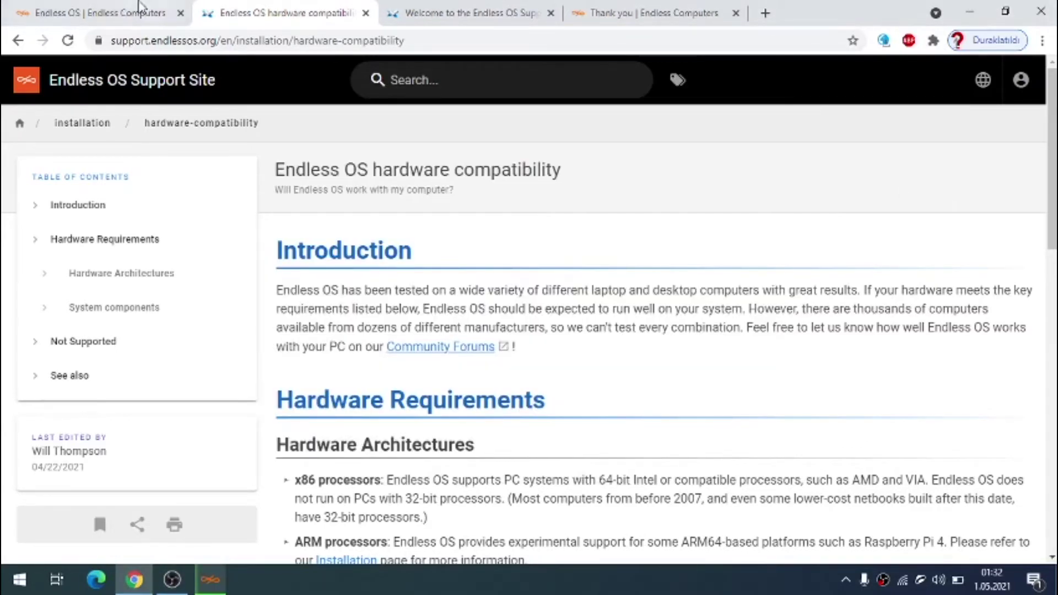
click(142, 9)
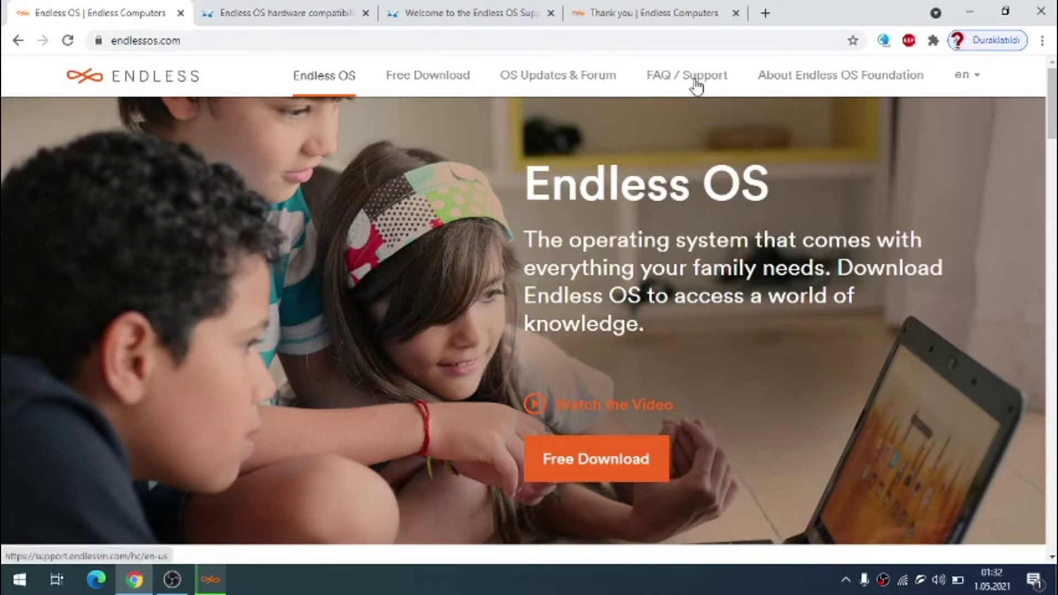
click(240, 8)
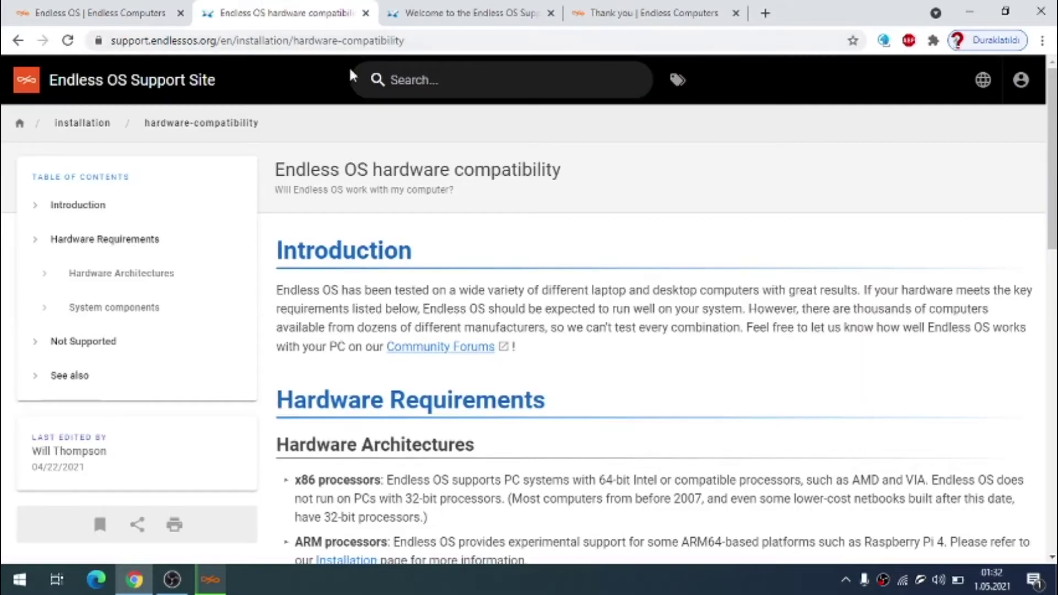
click(413, 11)
click(242, 9)
click(422, 11)
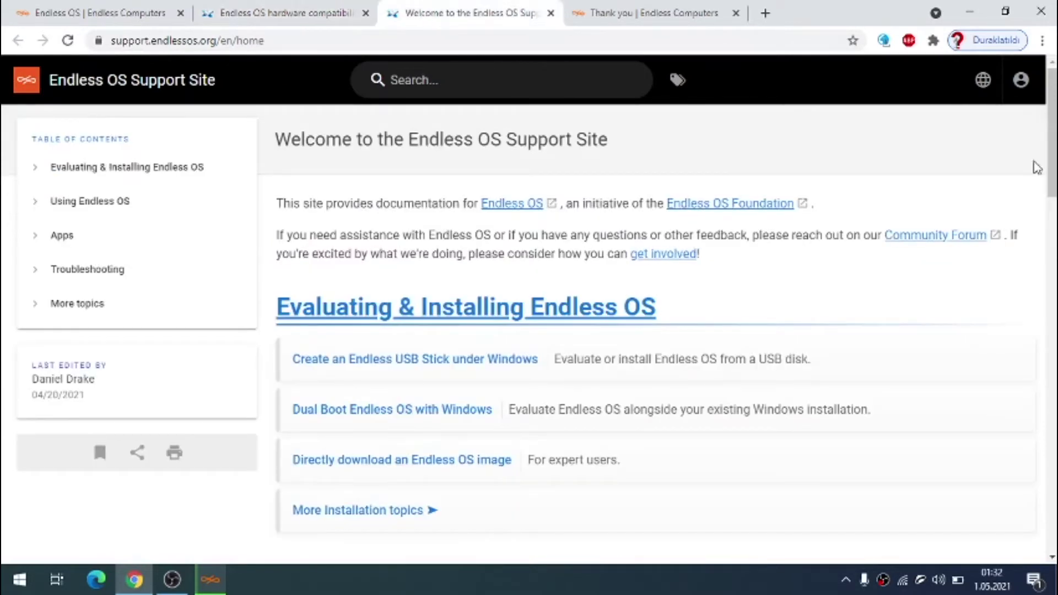
drag(1054, 174, 1053, 232)
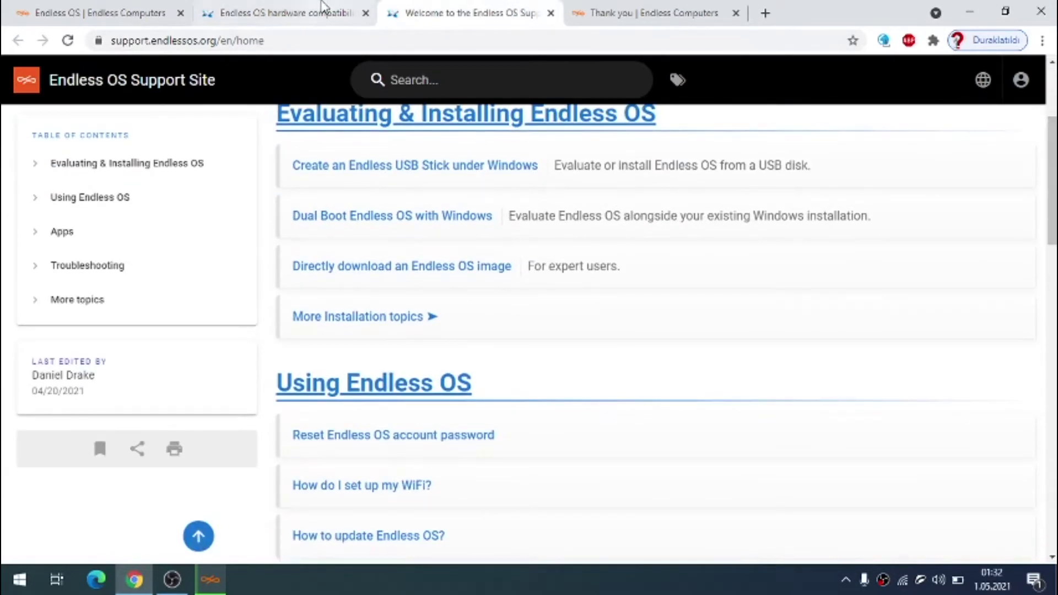
Translate the Endless OS hardware compatibility page into Turkish at its Hardware Requirements section.
click(287, 12)
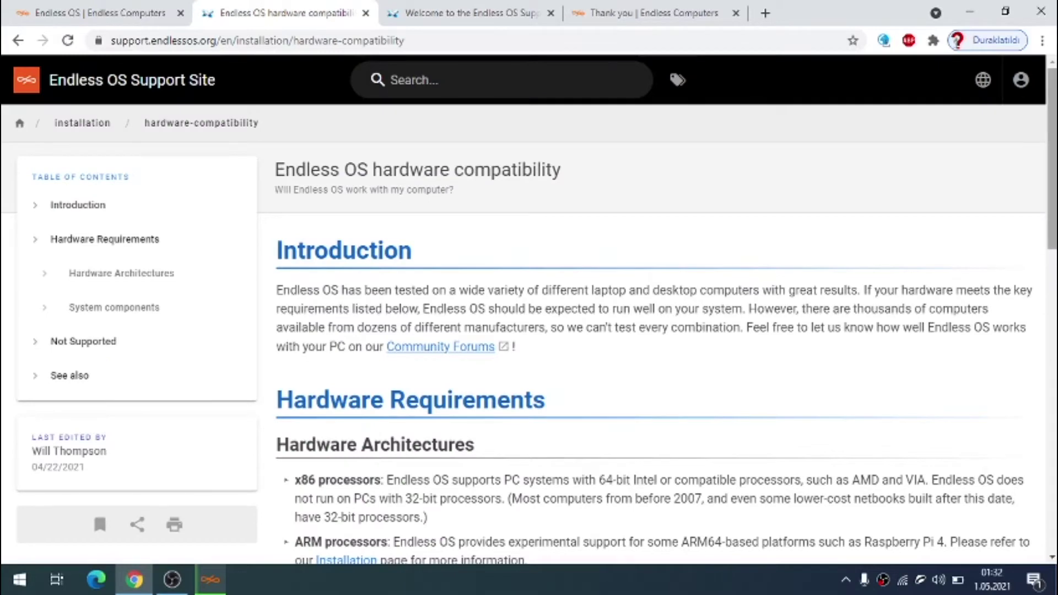
scroll(650, 331, down, 2)
scroll(650, 331, down, 1)
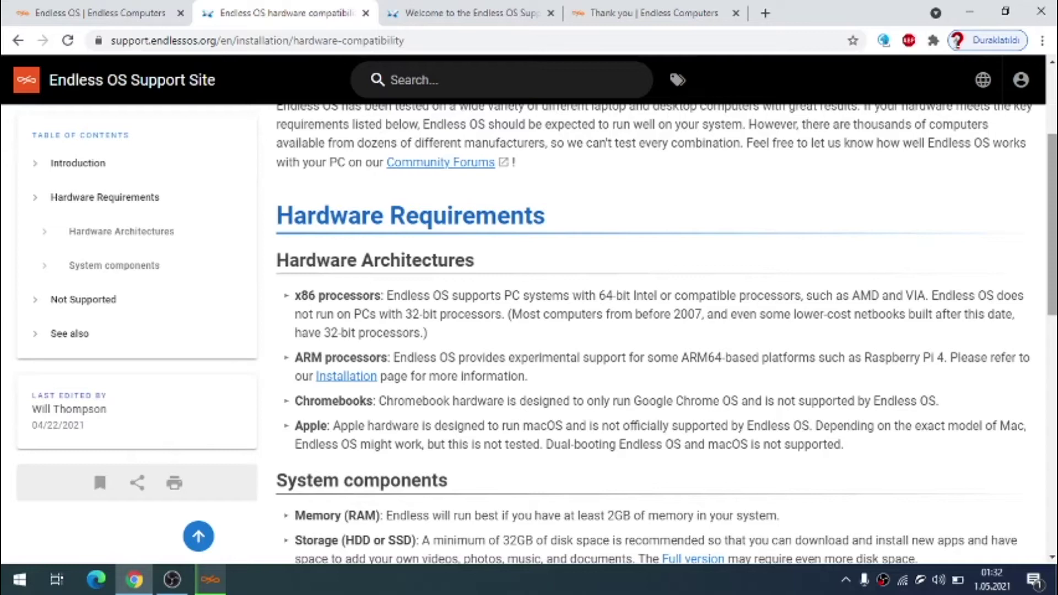
scroll(844, 227, down, 1)
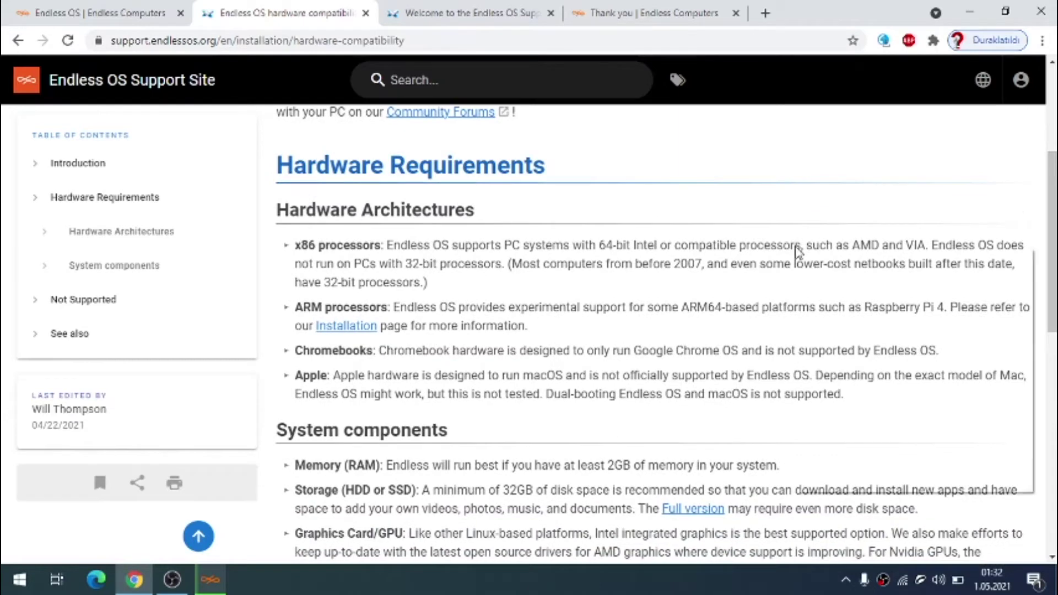
right_click(796, 247)
click(873, 408)
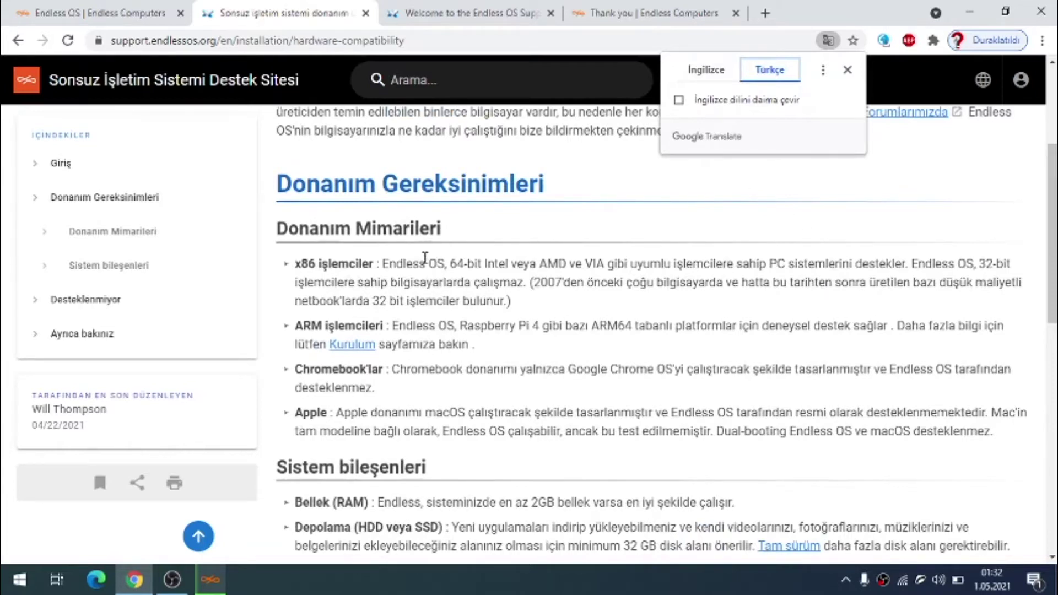
Review the x86 processor requirements under Donanım Mimarileri, highlighting the passages on 32-bit support and computers from before 2007.
drag(524, 283, 707, 281)
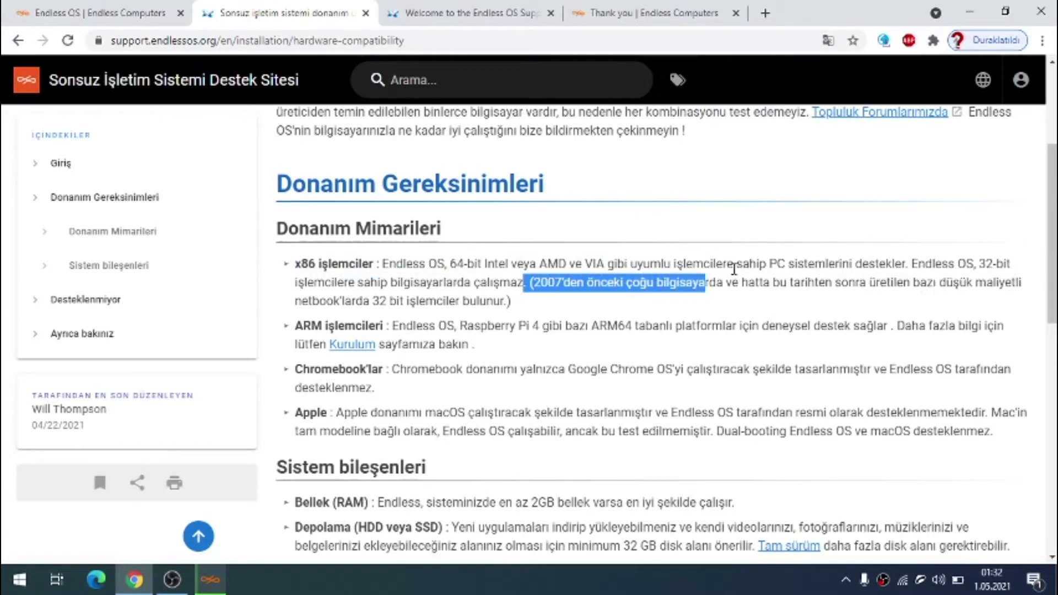
drag(297, 301, 393, 302)
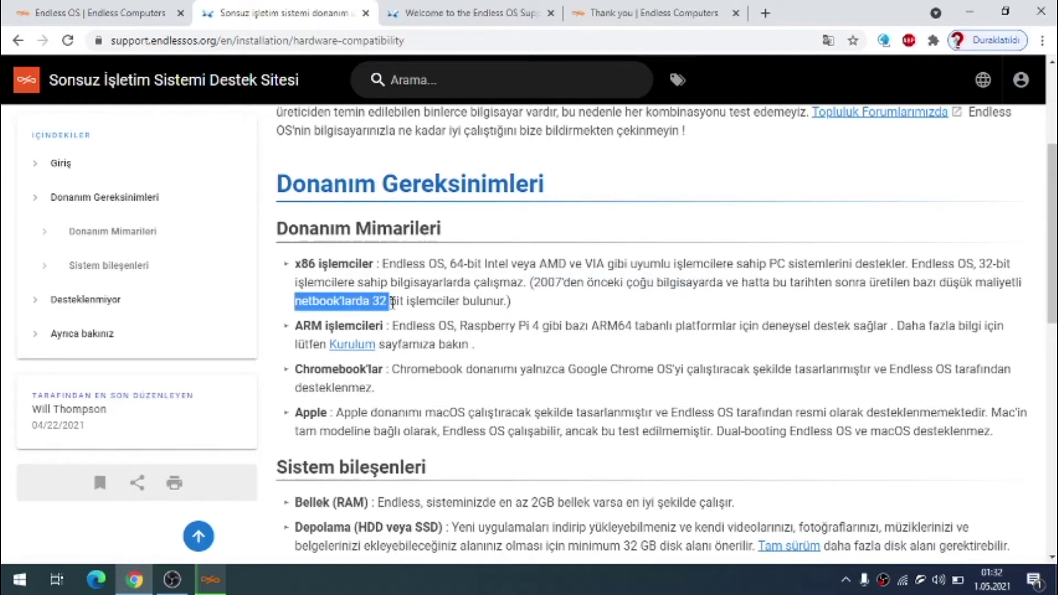
click(515, 302)
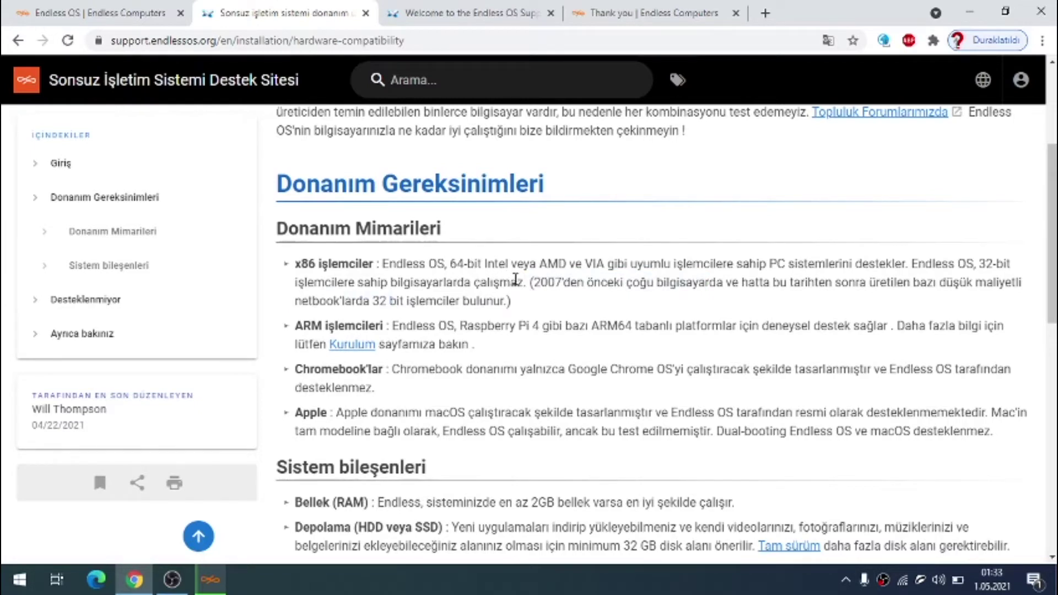
drag(523, 282, 349, 282)
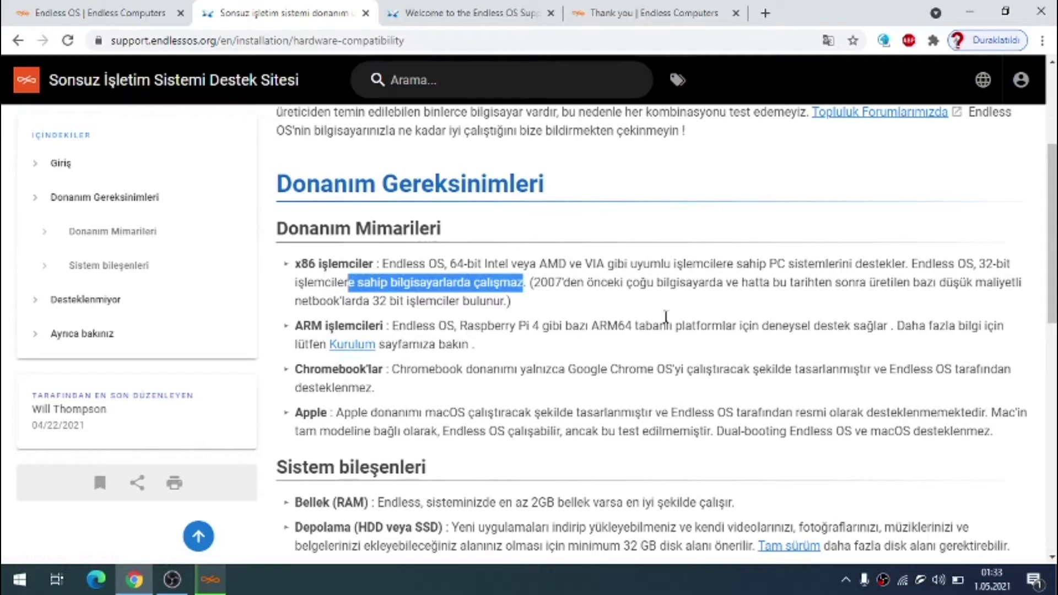
click(597, 261)
drag(520, 301, 383, 263)
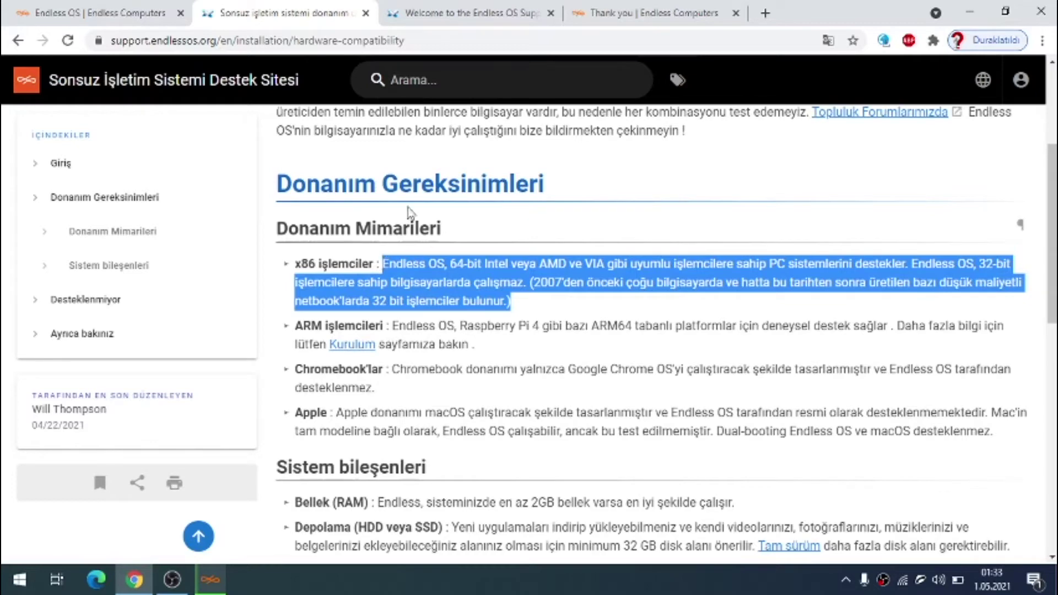
double_click(670, 369)
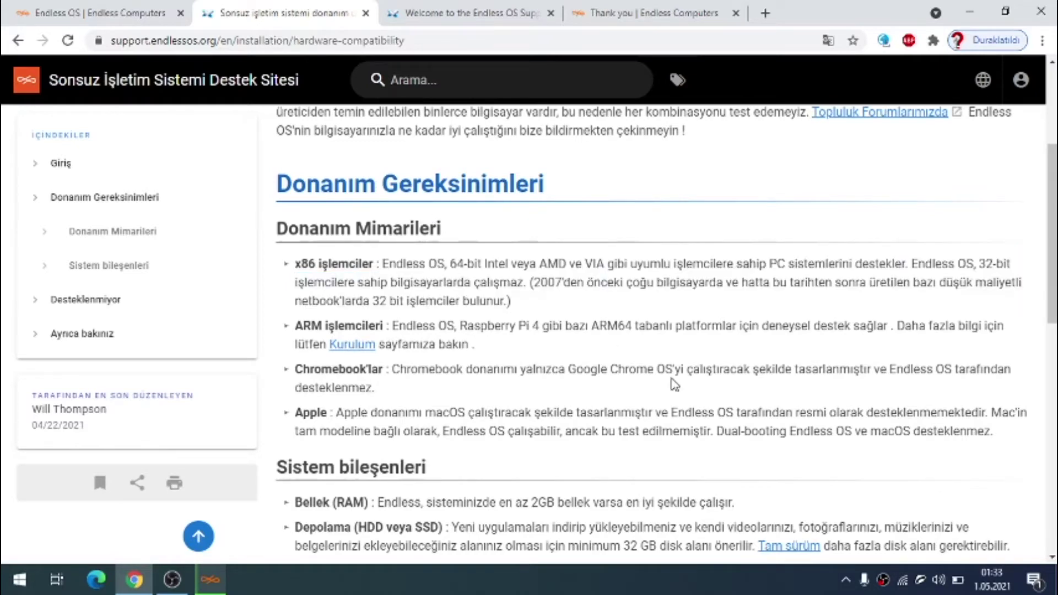
Examine the memory and storage requirements under Sistem bileşenleri, highlighting the 2GB RAM and 32 GB disk figures.
scroll(1055, 228, down, 3)
scroll(1054, 229, down, 2)
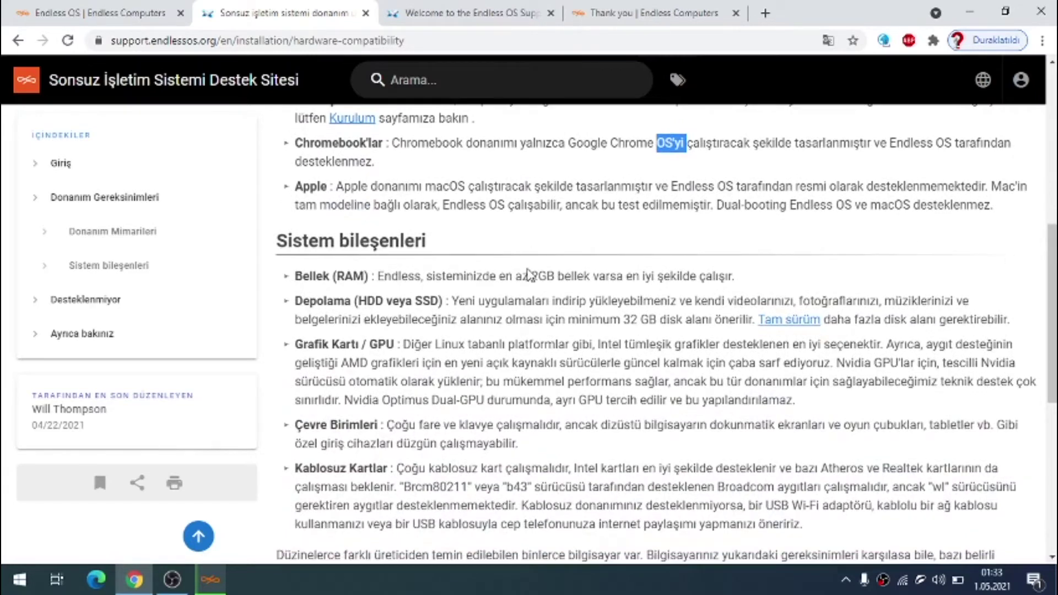
drag(530, 276, 575, 276)
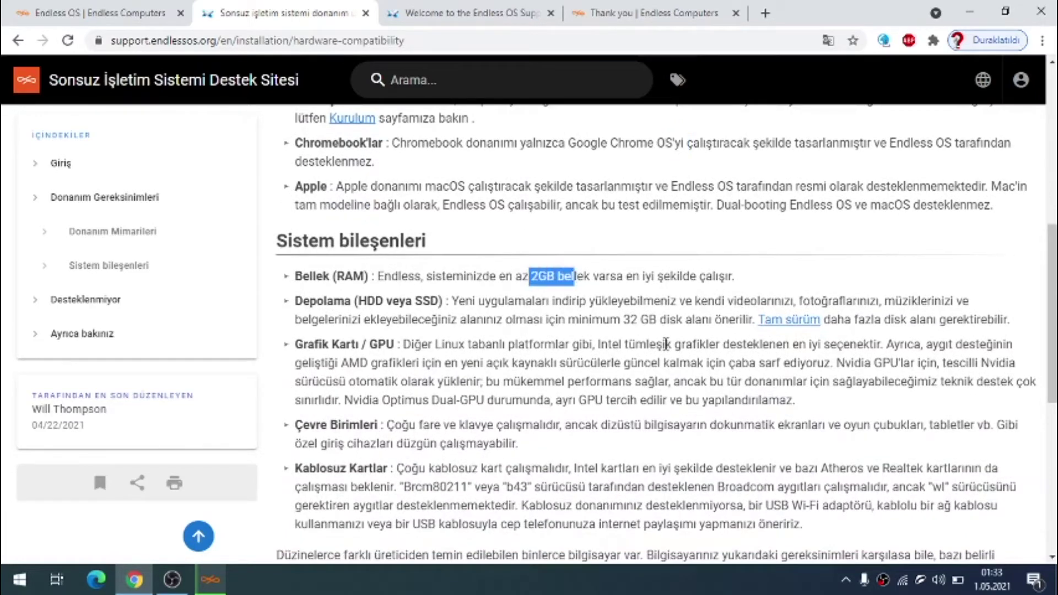
drag(624, 319, 677, 320)
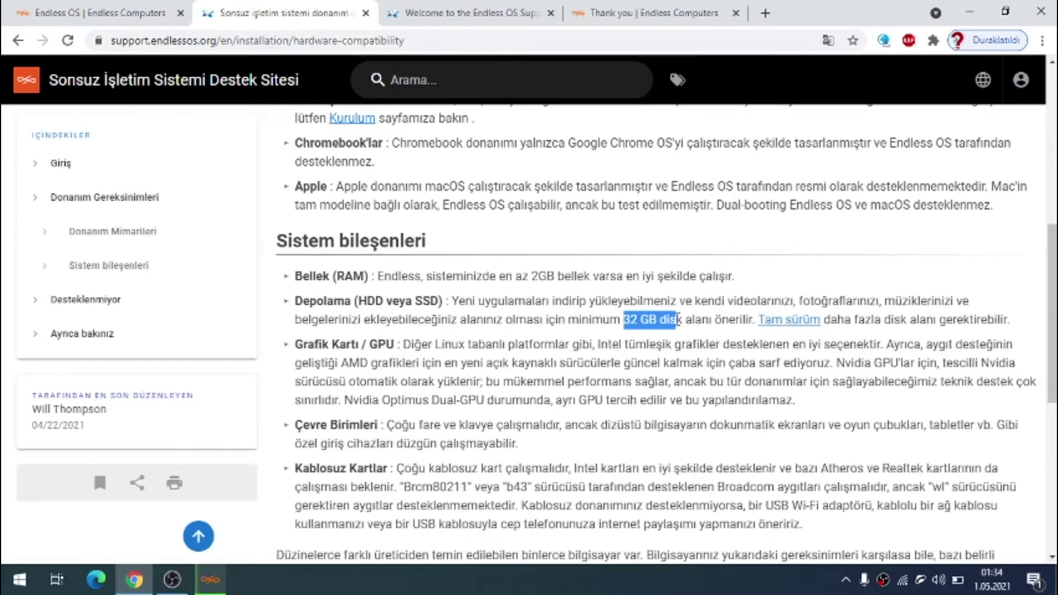
click(562, 393)
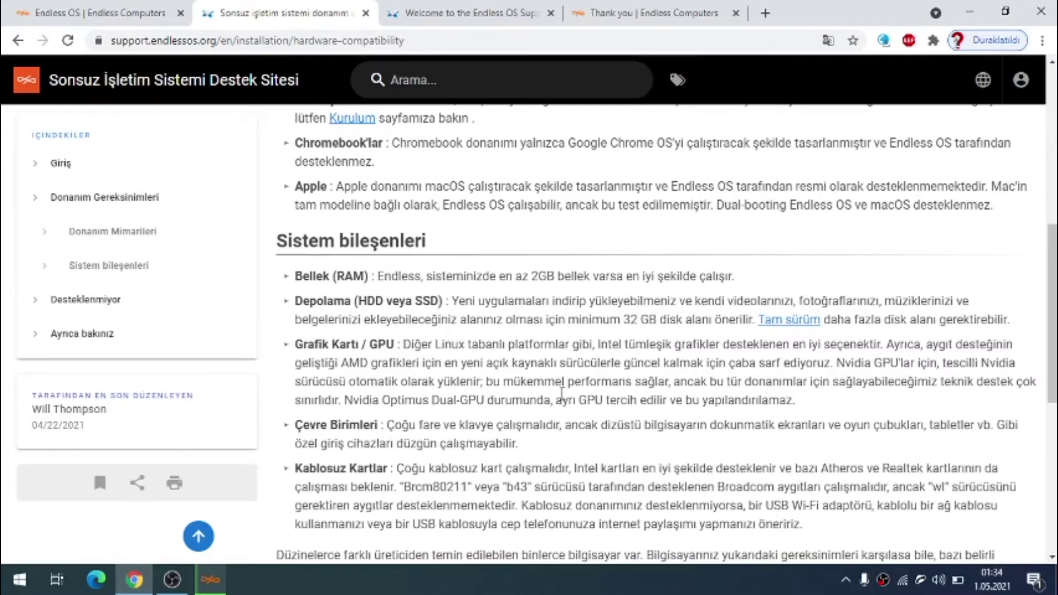
Read through the wireless card notes and the unsupported hardware list, and highlight the 32-bit processor sentence under x86 işlemciler.
drag(1055, 296, 1056, 349)
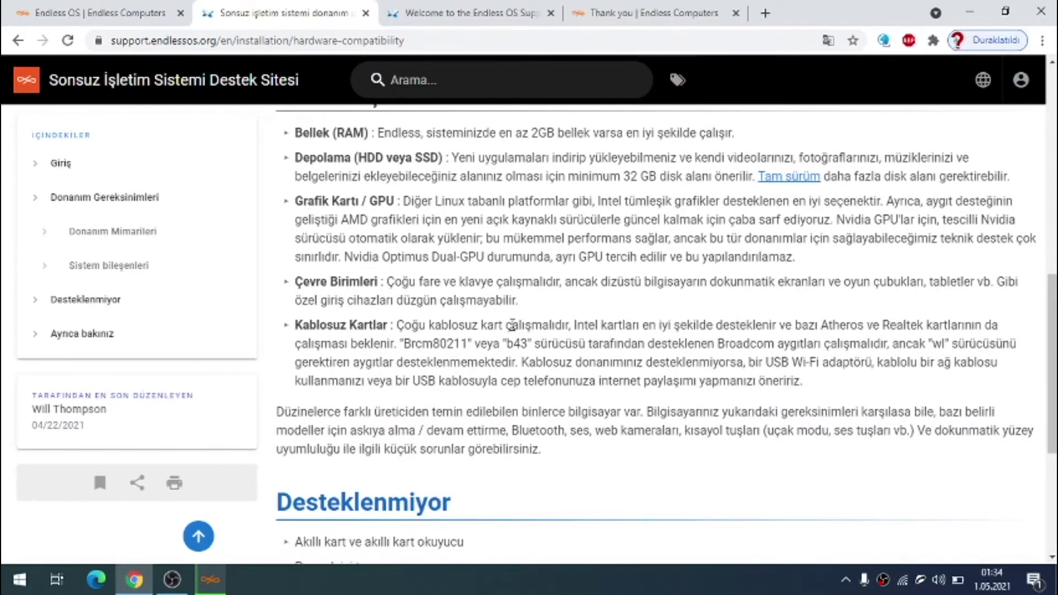
drag(1055, 375, 1053, 453)
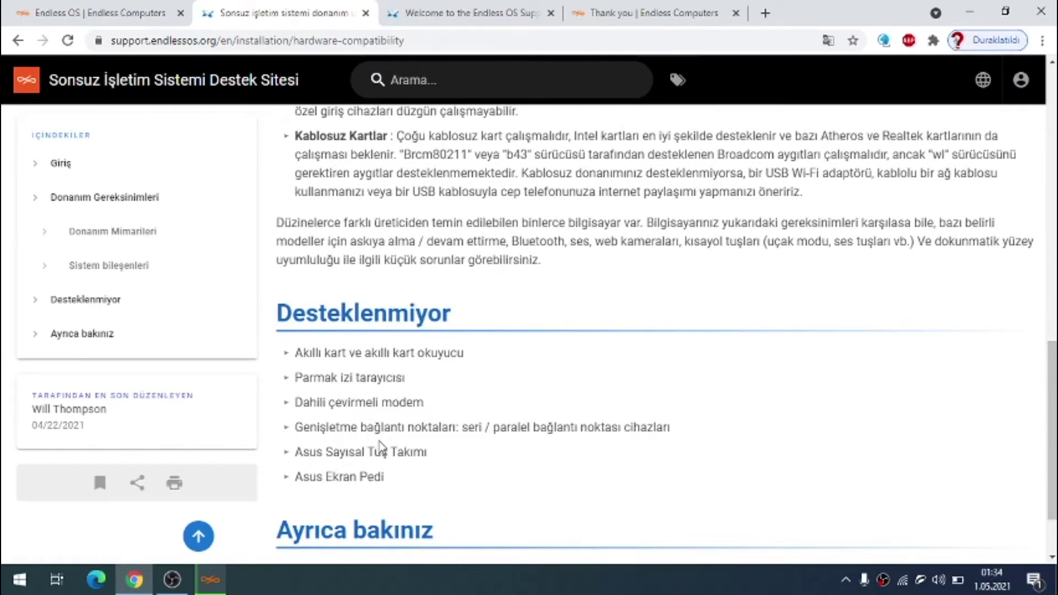
drag(1052, 430, 1053, 257)
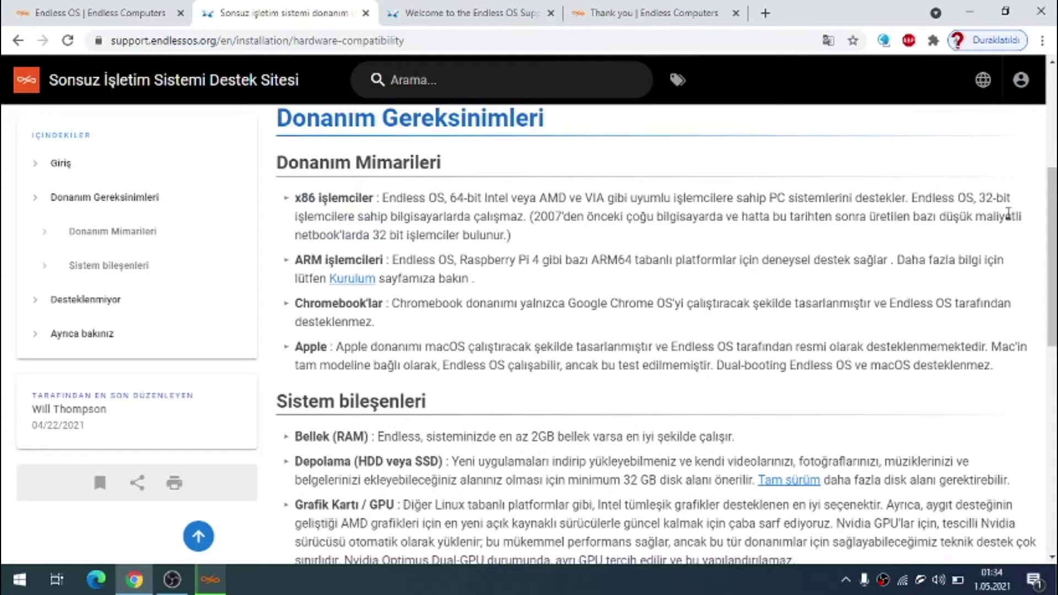
drag(912, 197, 391, 219)
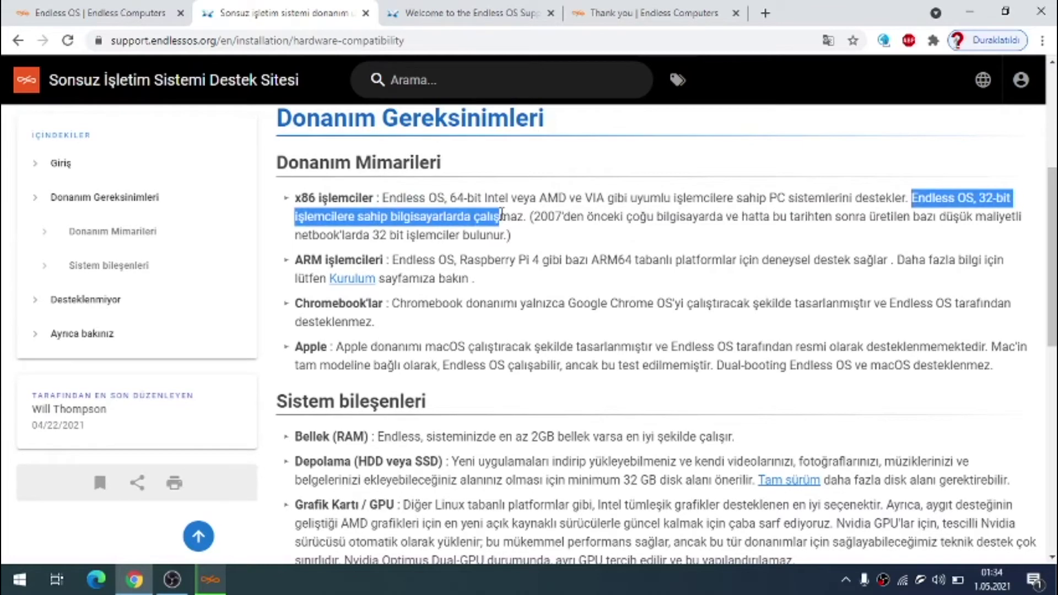